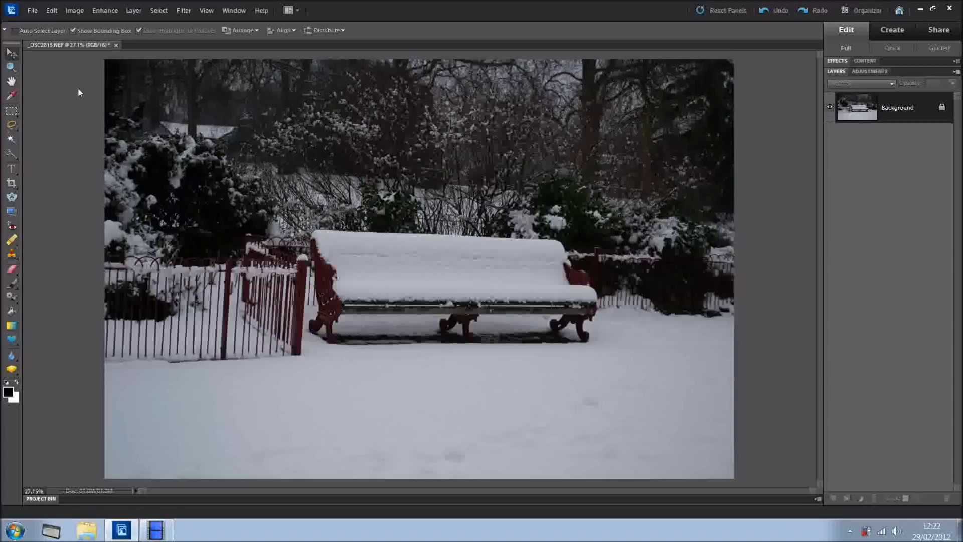
# Convert the snowy bench photo from 16-bit to 8 Bits/Channel mode.
pyautogui.click(73, 10)
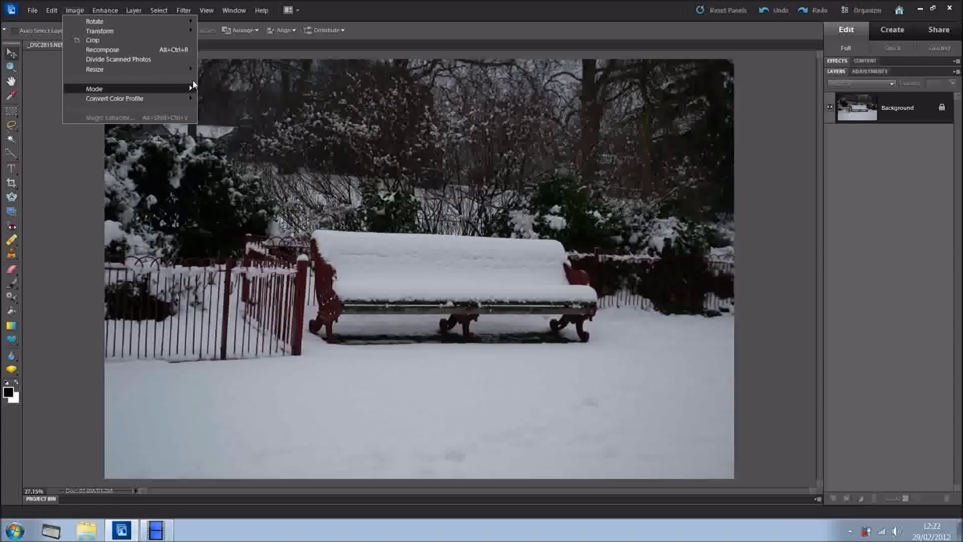
pyautogui.moveTo(128, 89)
pyautogui.click(227, 137)
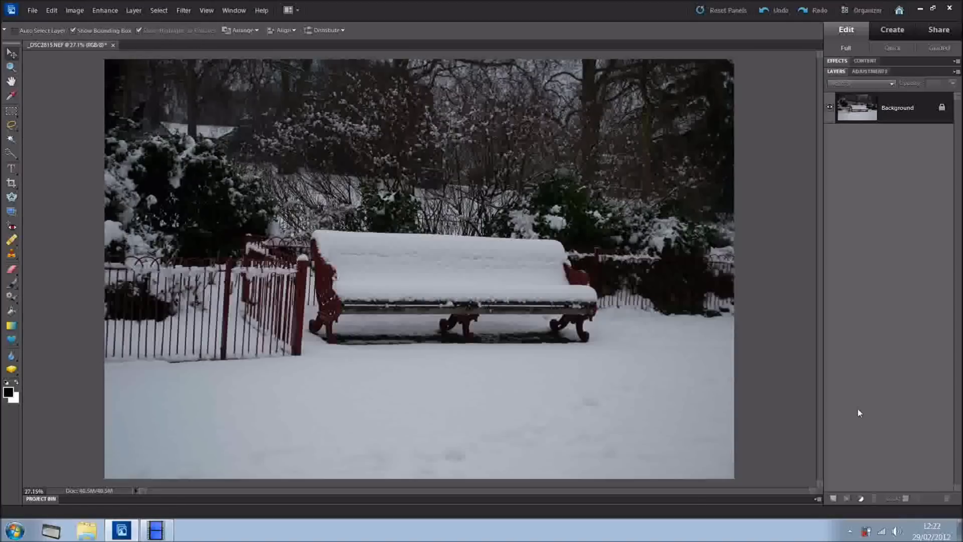
pyautogui.click(862, 501)
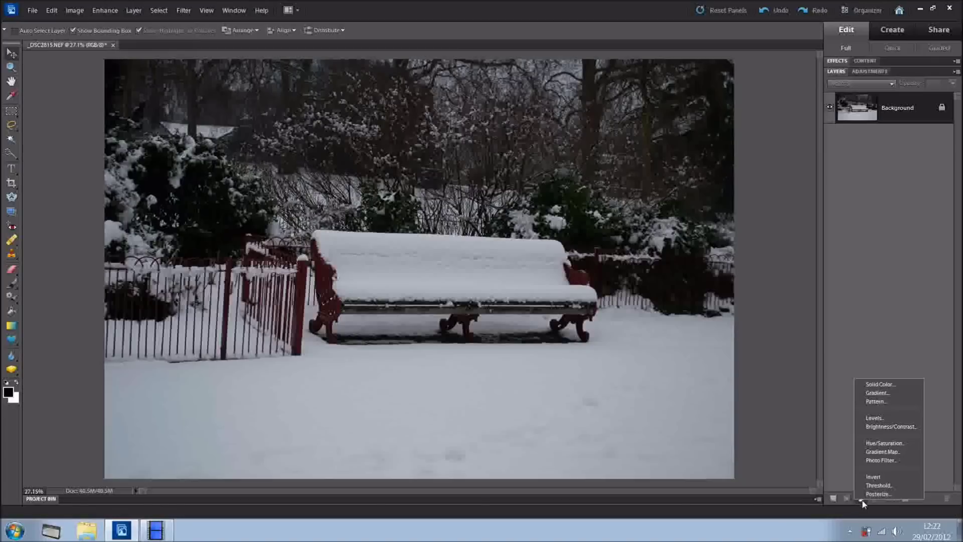
# Add a Hue/Saturation adjustment layer with Blues saturation set to -100.
pyautogui.click(877, 445)
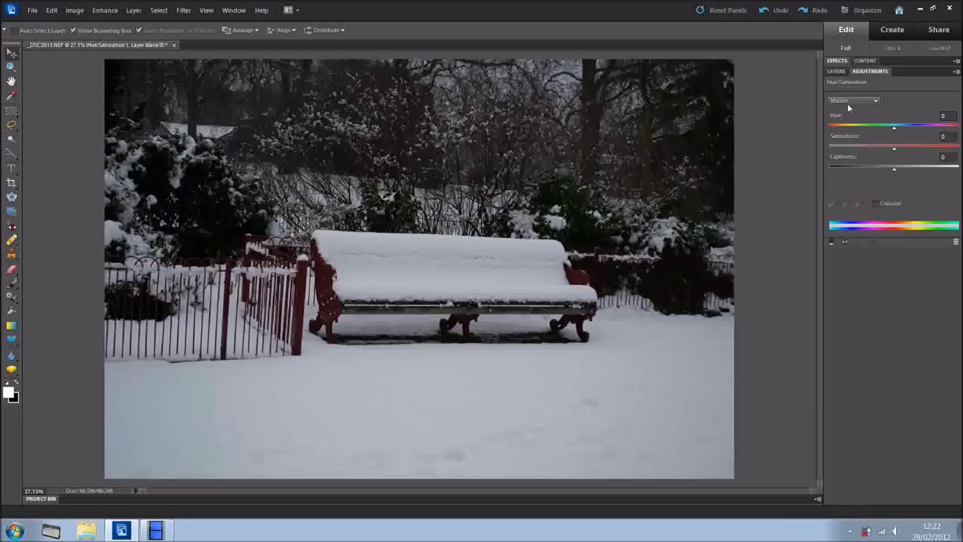
pyautogui.click(877, 101)
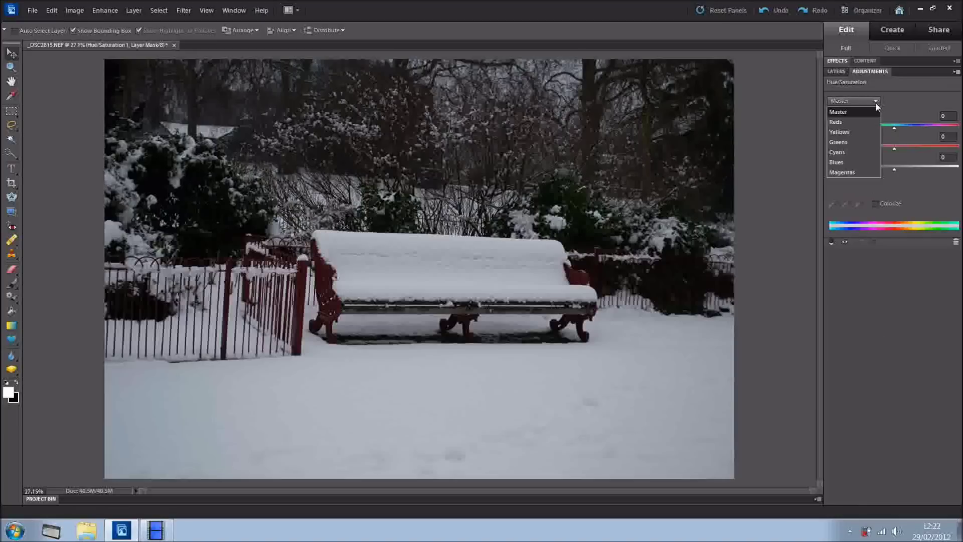
pyautogui.click(845, 160)
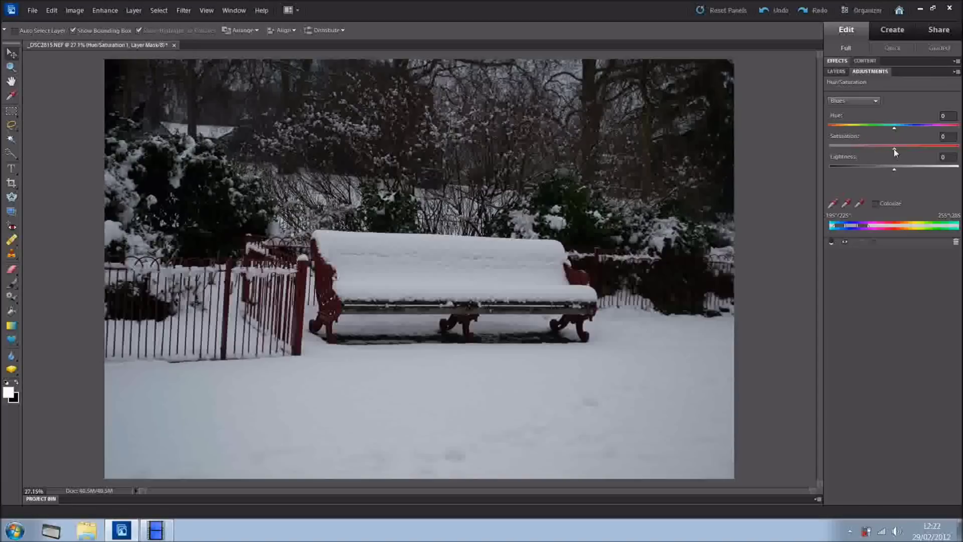
pyautogui.moveTo(894, 147); pyautogui.dragTo(829, 147)
# Toggle the Hue/Saturation layer's visibility to compare before and after.
pyautogui.click(837, 71)
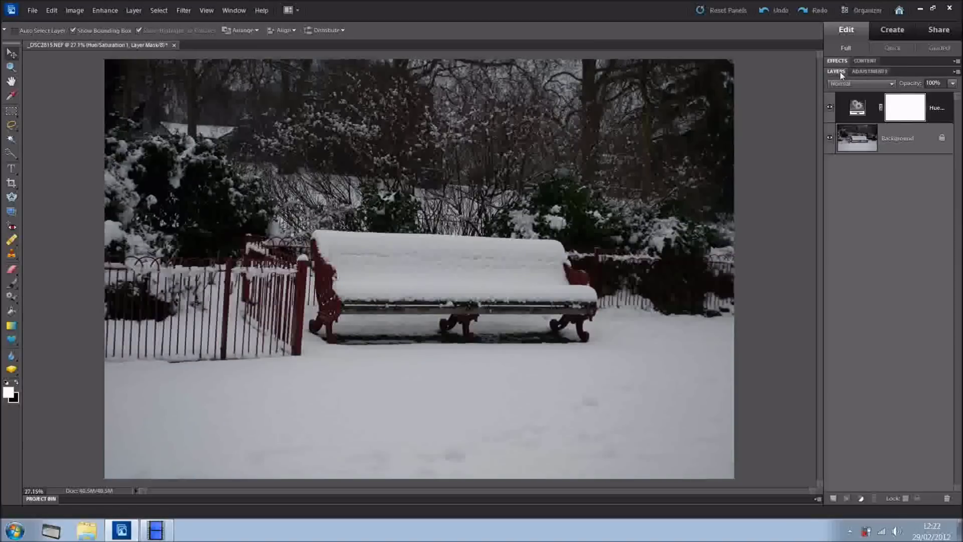
pyautogui.click(831, 108)
pyautogui.click(831, 110)
pyautogui.click(831, 109)
pyautogui.scroll(2, 345, 262)
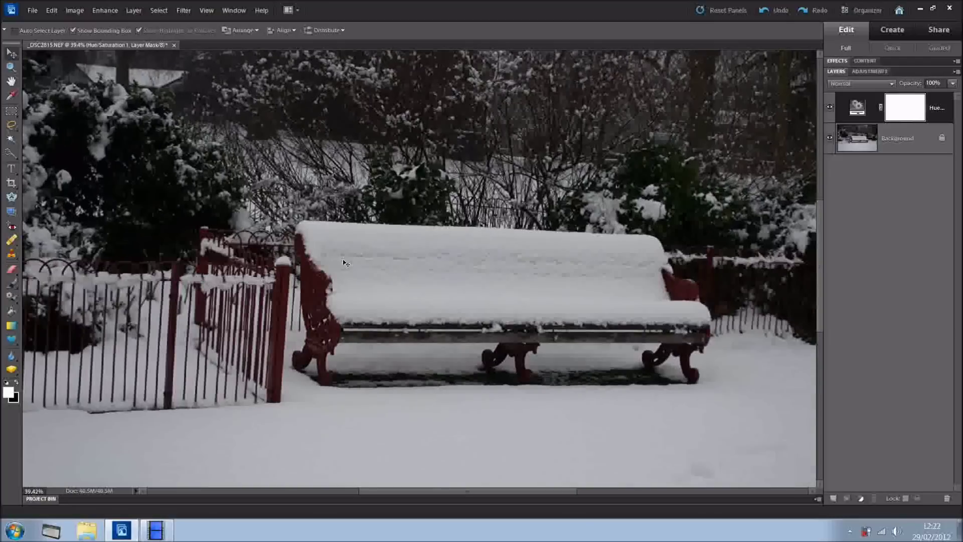
pyautogui.scroll(1, 345, 262)
pyautogui.scroll(-1, 345, 262)
pyautogui.scroll(-1, 344, 263)
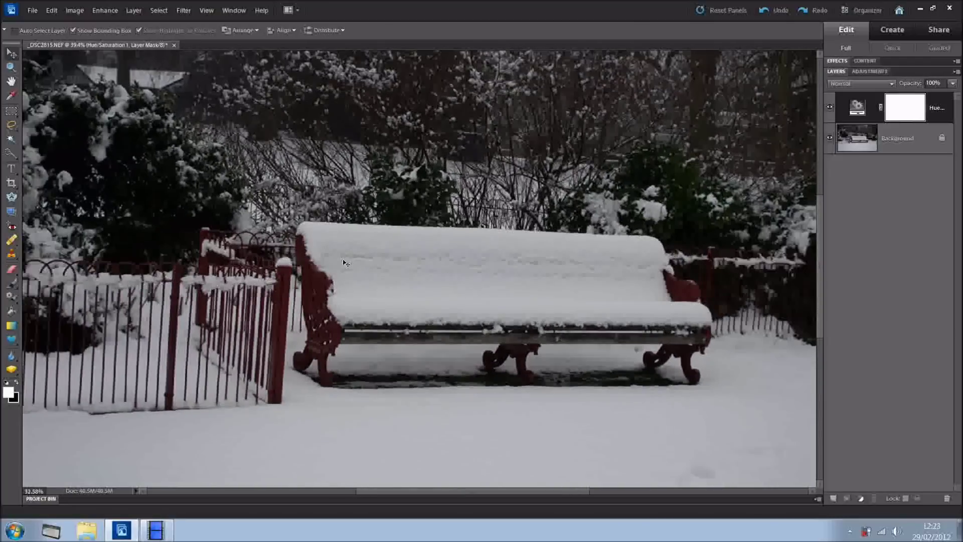
pyautogui.scroll(-1, 346, 262)
pyautogui.scroll(-1, 345, 262)
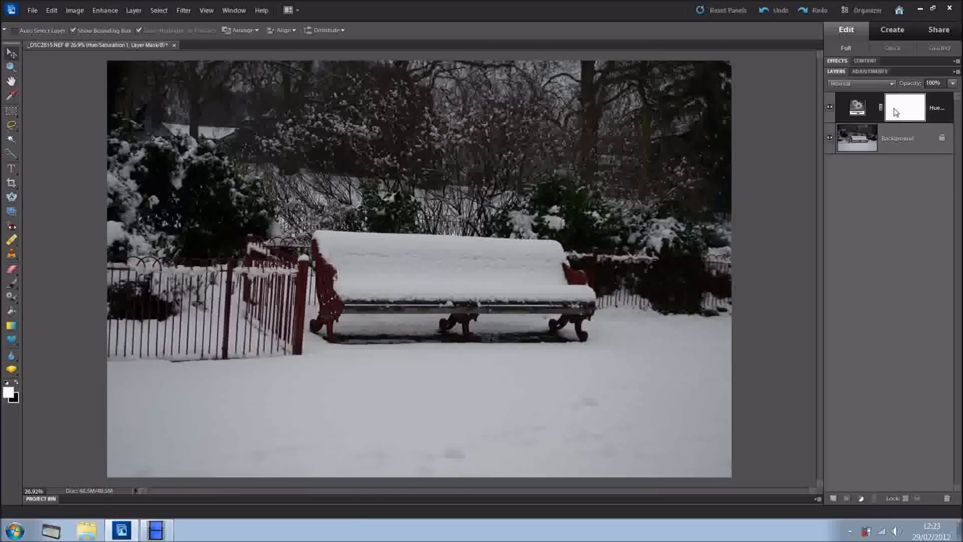
# Bring up the Hue/Saturation layer's context menu to merge it into Background.
pyautogui.rightClick(895, 112)
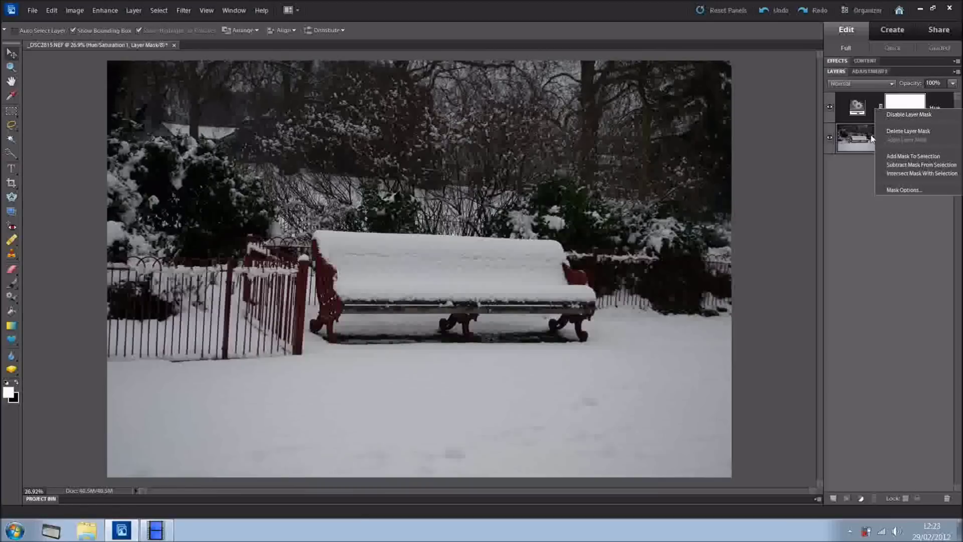
pyautogui.click(859, 114)
pyautogui.rightClick(861, 114)
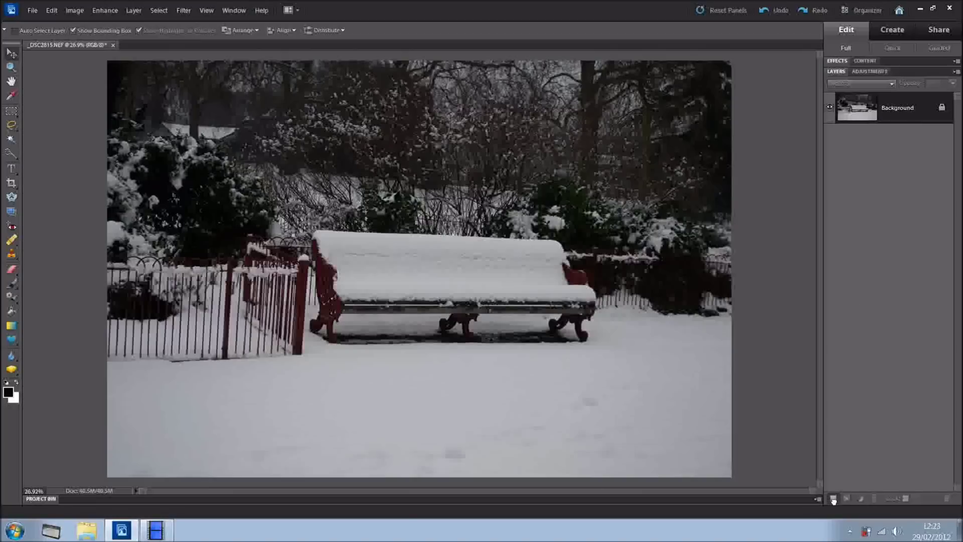
# Duplicate Background with Ctrl+J and set the copy's blend mode to Soft Light.
pyautogui.hotkey('ctrl', 'j')
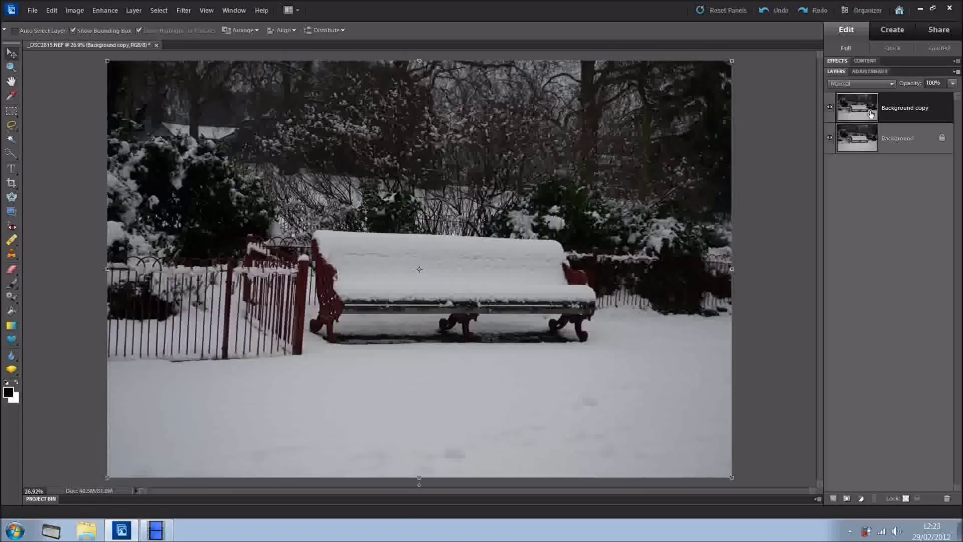
pyautogui.click(883, 84)
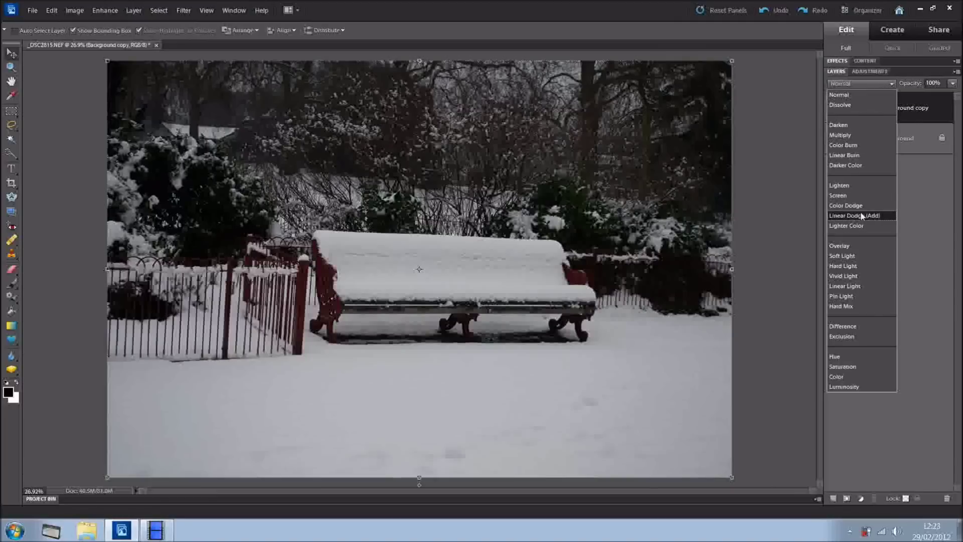
pyautogui.click(851, 256)
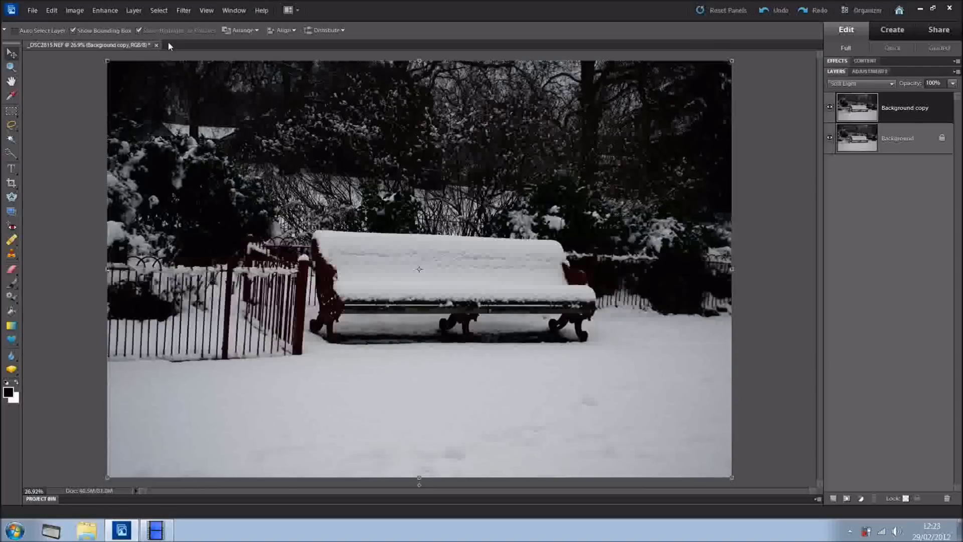
pyautogui.click(182, 10)
pyautogui.moveTo(194, 185)
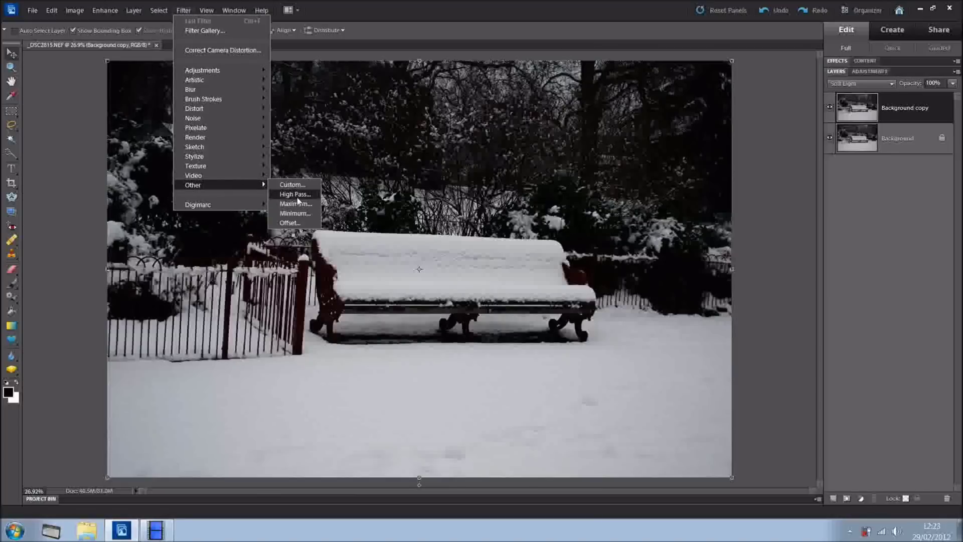
# Apply a High Pass filter with a 2.6-pixel radius to the Background copy.
pyautogui.click(298, 199)
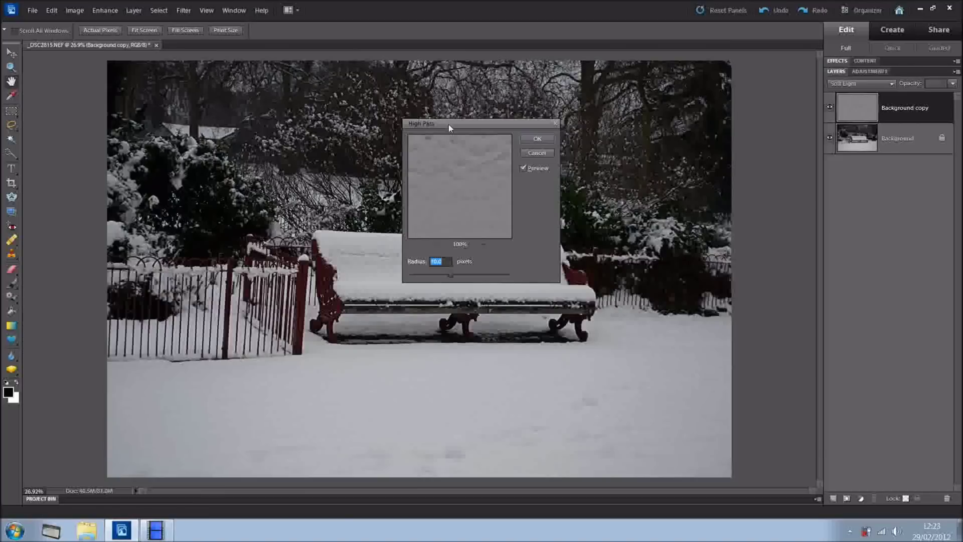
pyautogui.moveTo(446, 130); pyautogui.dragTo(623, 136)
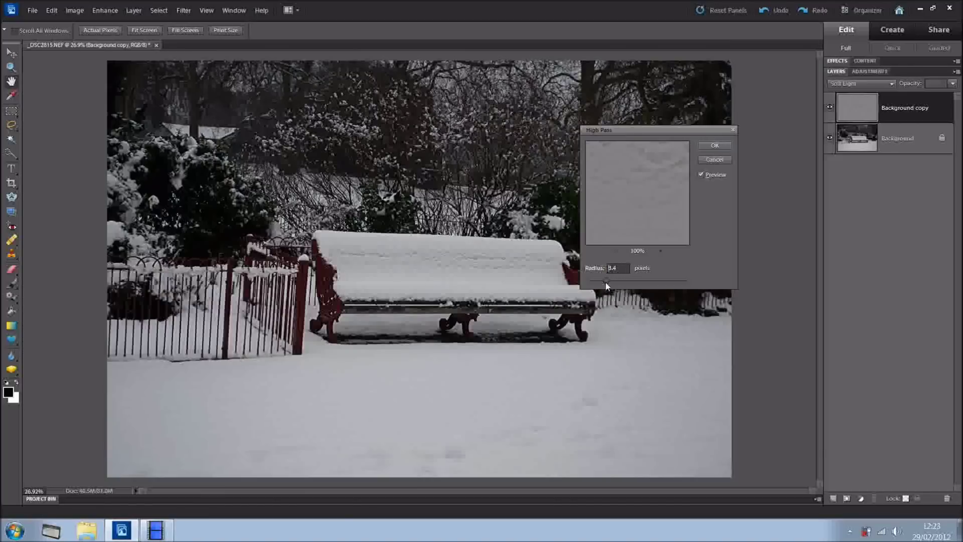
pyautogui.moveTo(601, 282); pyautogui.dragTo(601, 282)
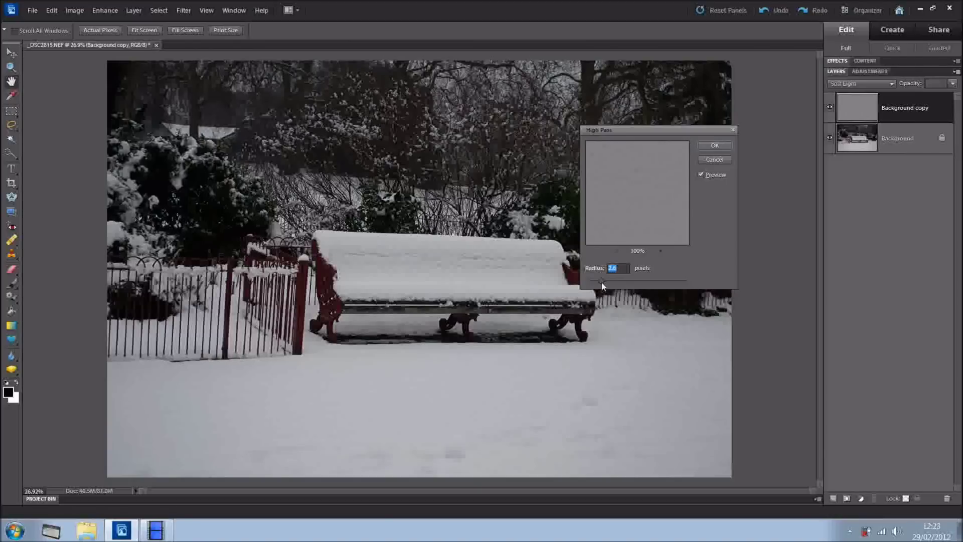
pyautogui.click(603, 285)
pyautogui.click(367, 301)
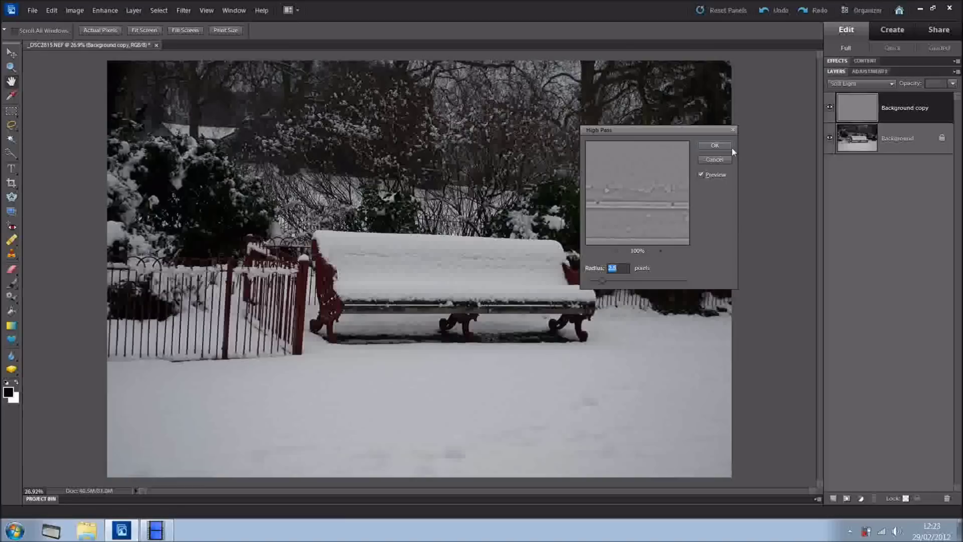
pyautogui.click(714, 147)
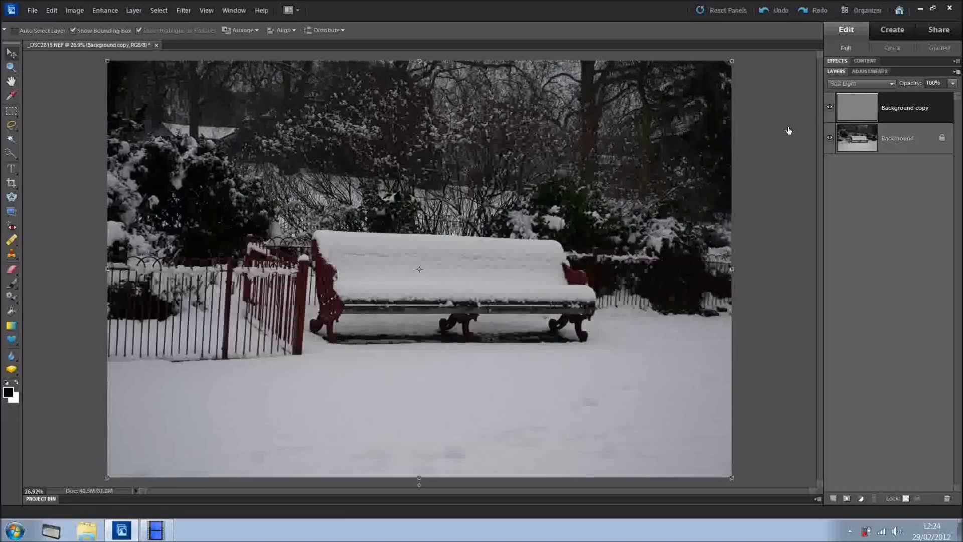
pyautogui.scroll(2, 251, 302)
pyautogui.scroll(2, 251, 303)
pyautogui.scroll(2, 251, 303)
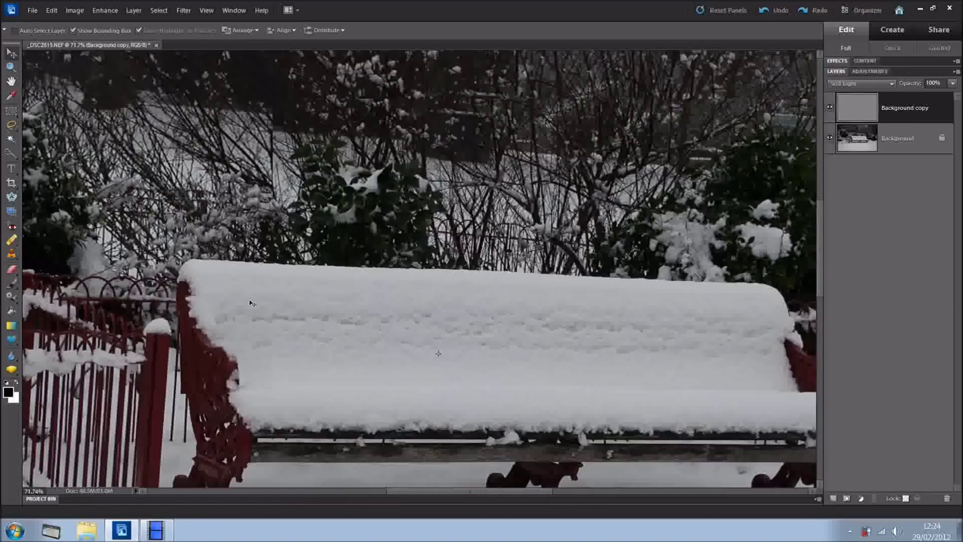
pyautogui.scroll(2, 251, 303)
pyautogui.scroll(2, 251, 303)
pyautogui.scroll(2, 303, 261)
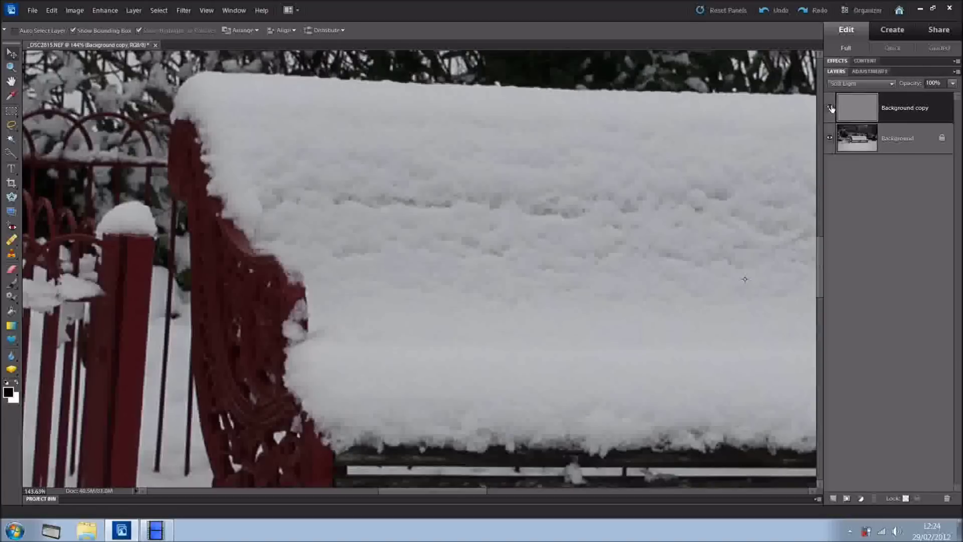
pyautogui.scroll(-3, 470, 243)
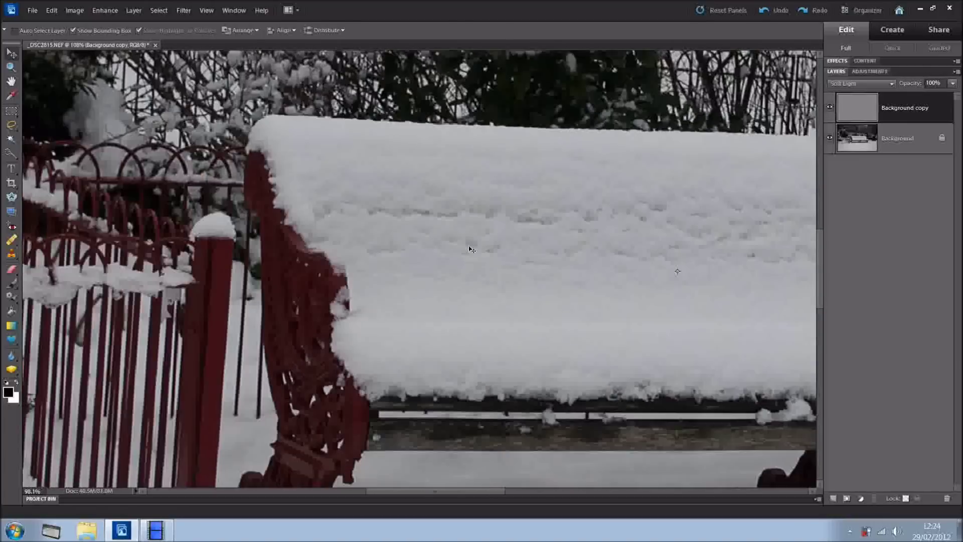
pyautogui.scroll(-3, 470, 243)
pyautogui.scroll(-3, 470, 249)
pyautogui.scroll(-1, 469, 248)
pyautogui.scroll(-1, 470, 250)
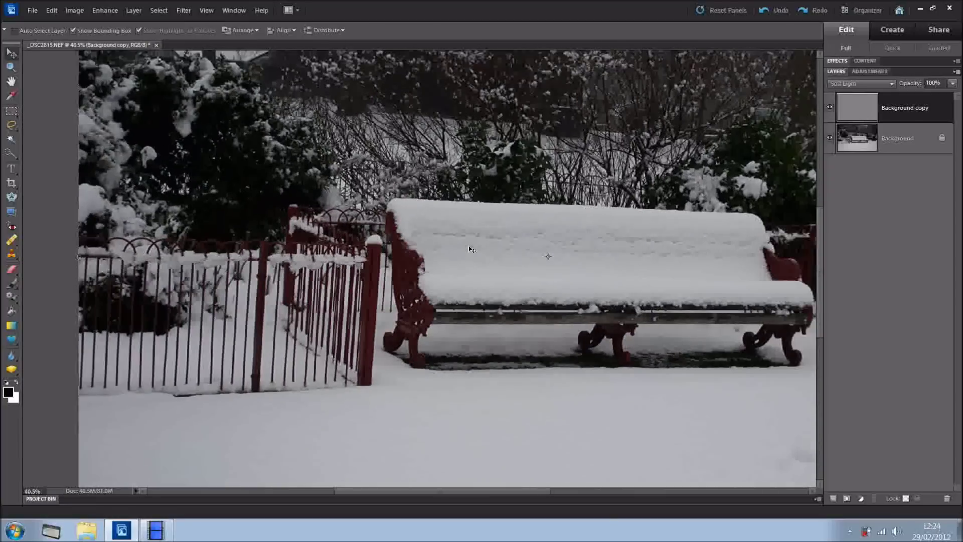
pyautogui.scroll(-1, 470, 249)
pyautogui.scroll(-1, 470, 249)
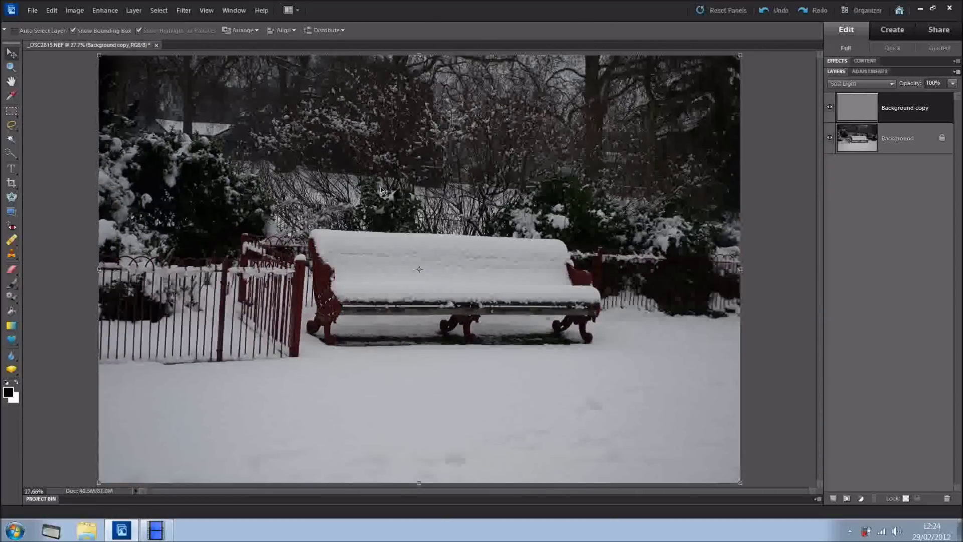